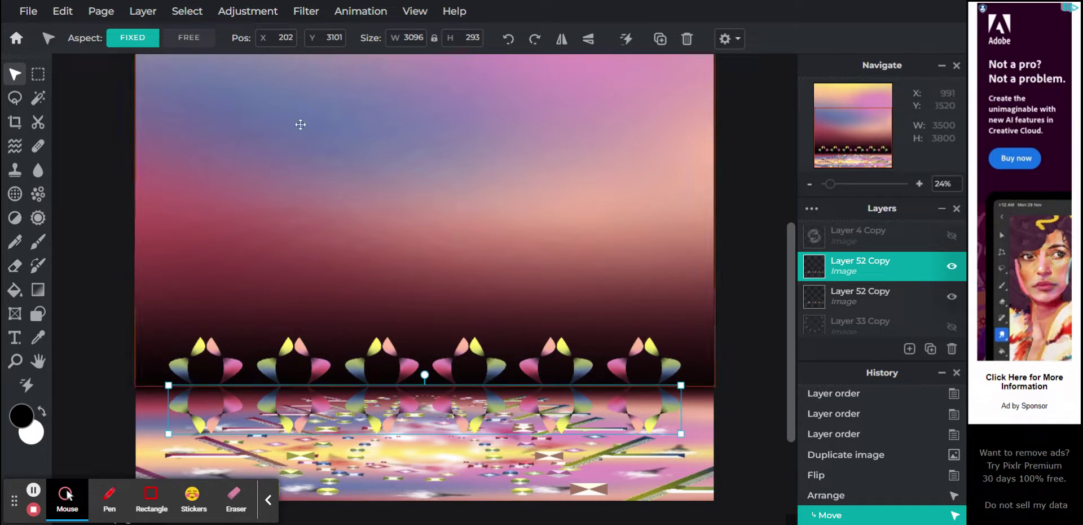
- Squash the flipped Layer 52 Copy reflection with free aspect to 79 px high, keeping its 3096 px width
{"action": "left_click", "coordinate": [188, 37]}
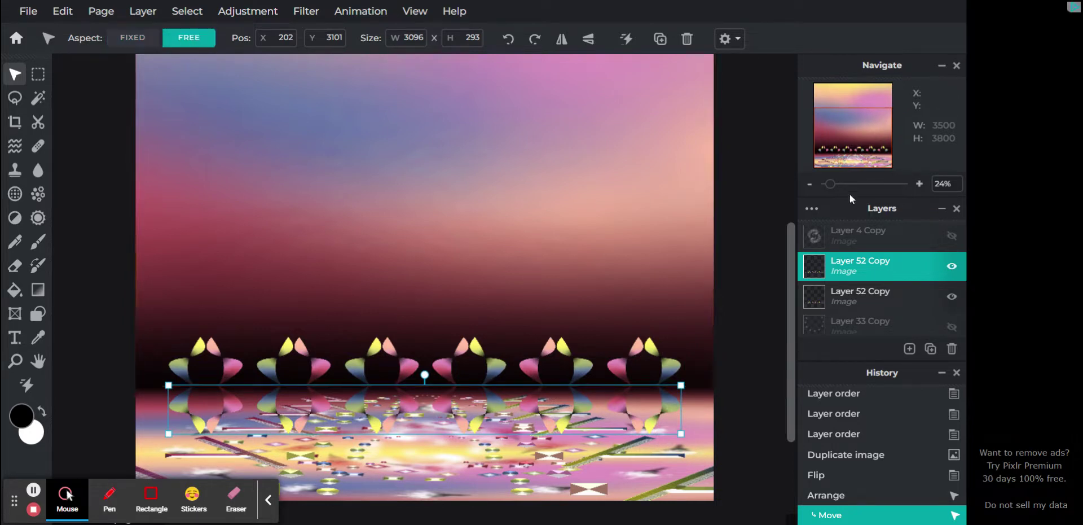
{"action": "mouse_move", "coordinate": [833, 185]}
{"action": "left_mouse_down"}
{"action": "mouse_move", "coordinate": [840, 189]}
{"action": "mouse_move", "coordinate": [837, 165]}
{"action": "mouse_move", "coordinate": [831, 184]}
{"action": "left_mouse_up"}
{"action": "left_click", "coordinate": [838, 165]}
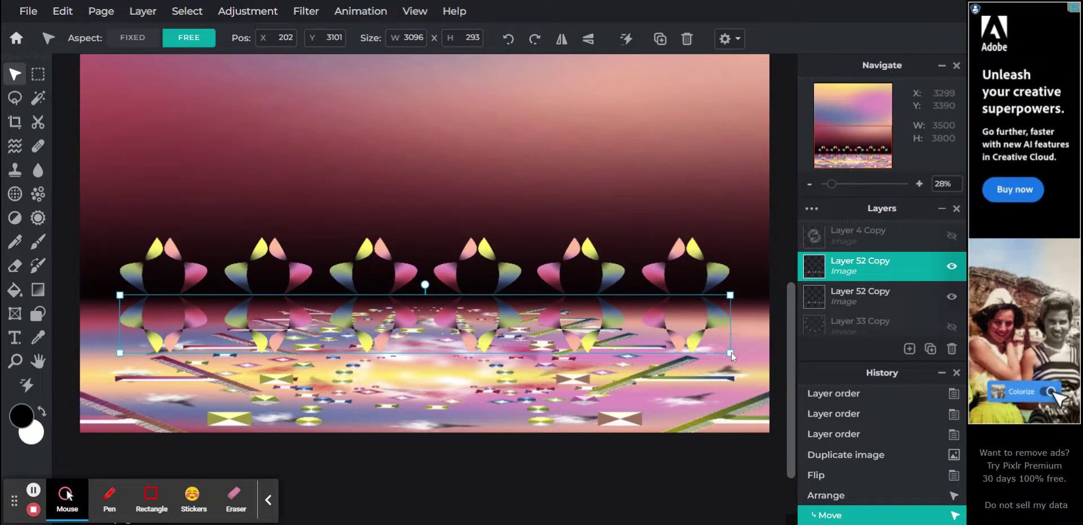
{"action": "left_click_drag", "start_coordinate": [731, 351], "coordinate": [729, 310]}
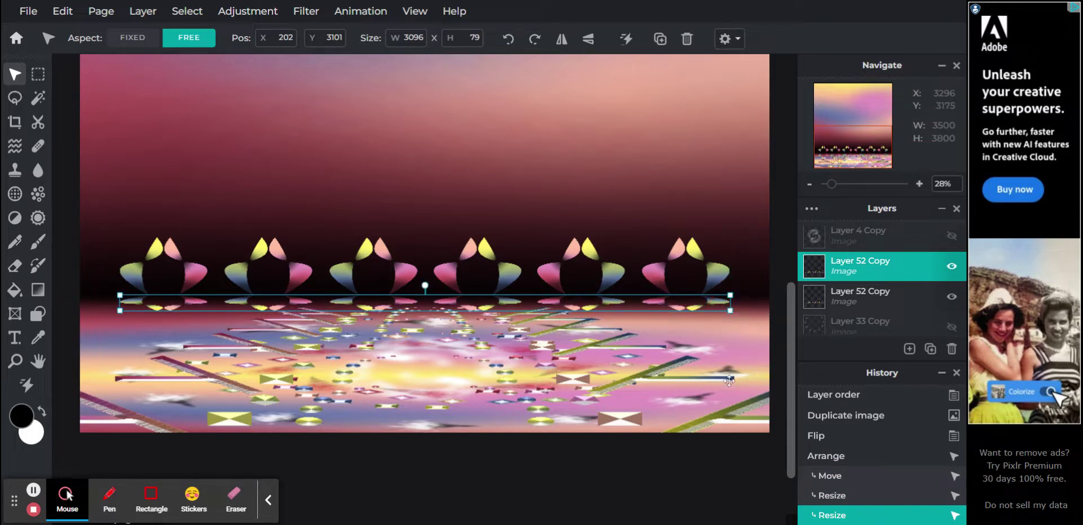
{"action": "left_click", "coordinate": [728, 490]}
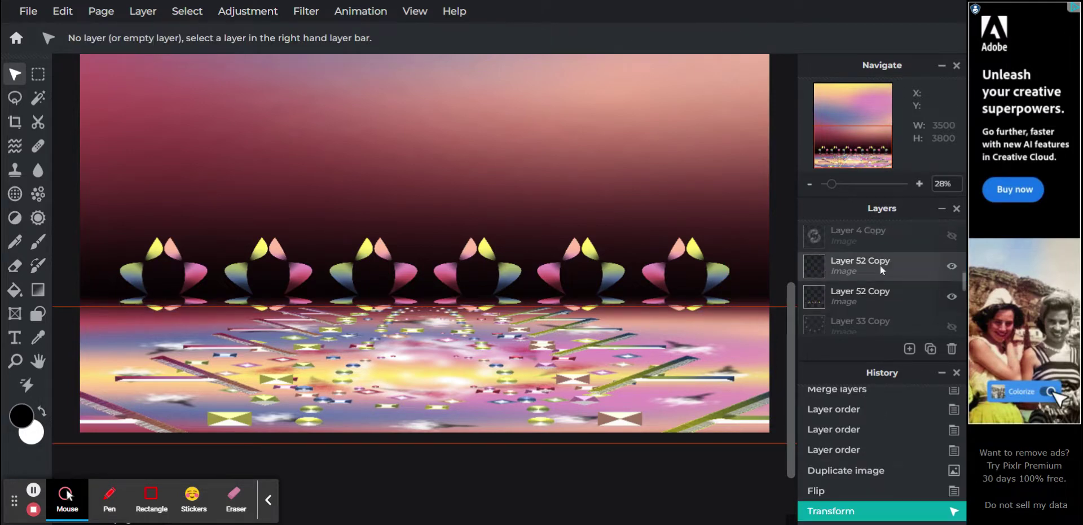
- Move the squashed Layer 52 Copy down the layer stack to sit between Layer 4 Copy and the lower Layer 33 Copy
{"action": "left_click_drag", "start_coordinate": [876, 275], "coordinate": [861, 260]}
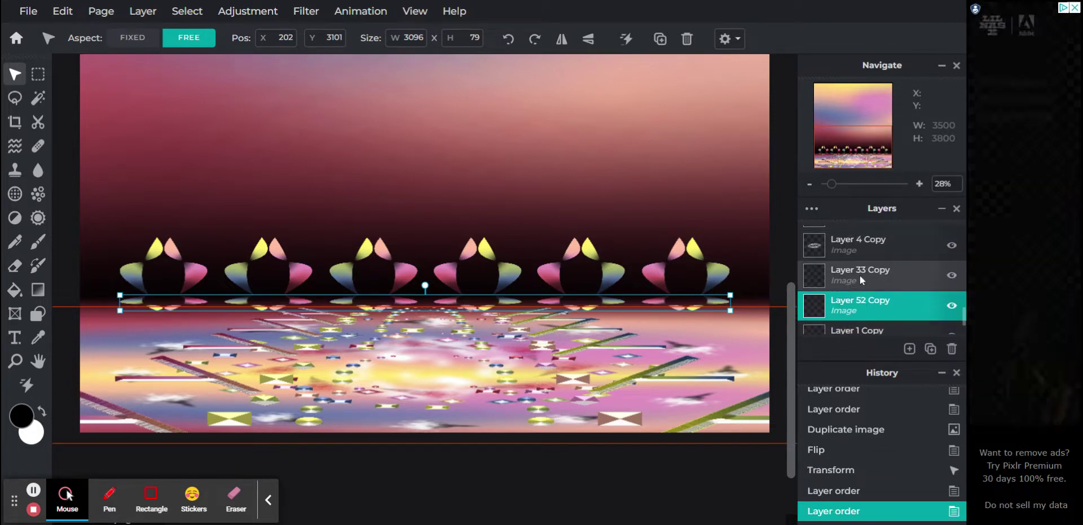
{"action": "left_click", "coordinate": [860, 276]}
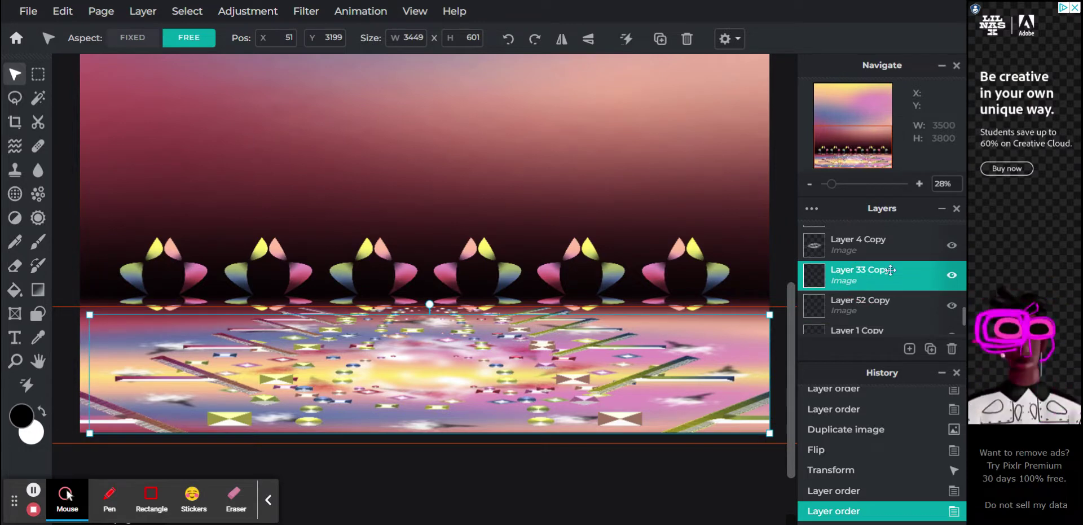
{"action": "left_click", "coordinate": [952, 276]}
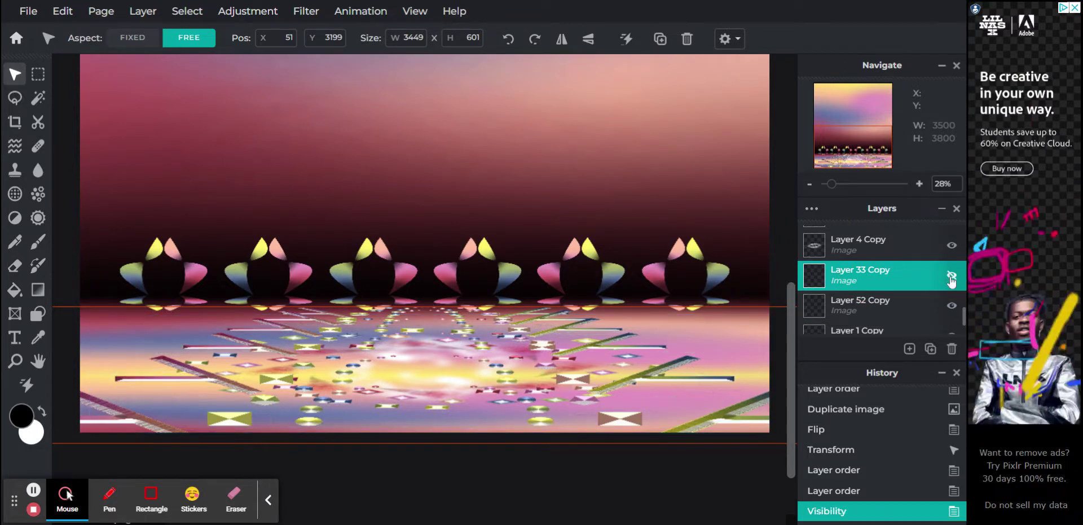
{"action": "left_click", "coordinate": [871, 490]}
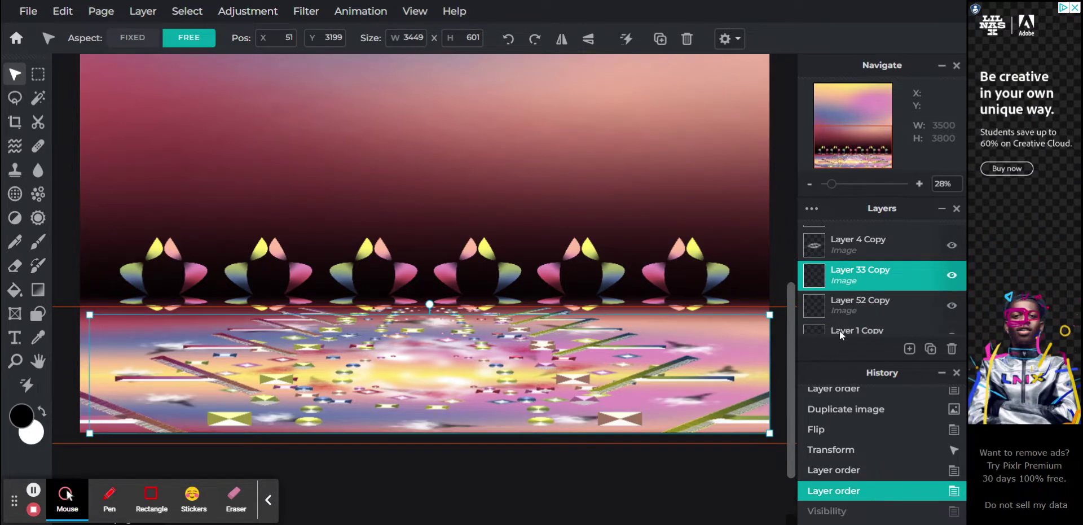
{"action": "left_click", "coordinate": [852, 309]}
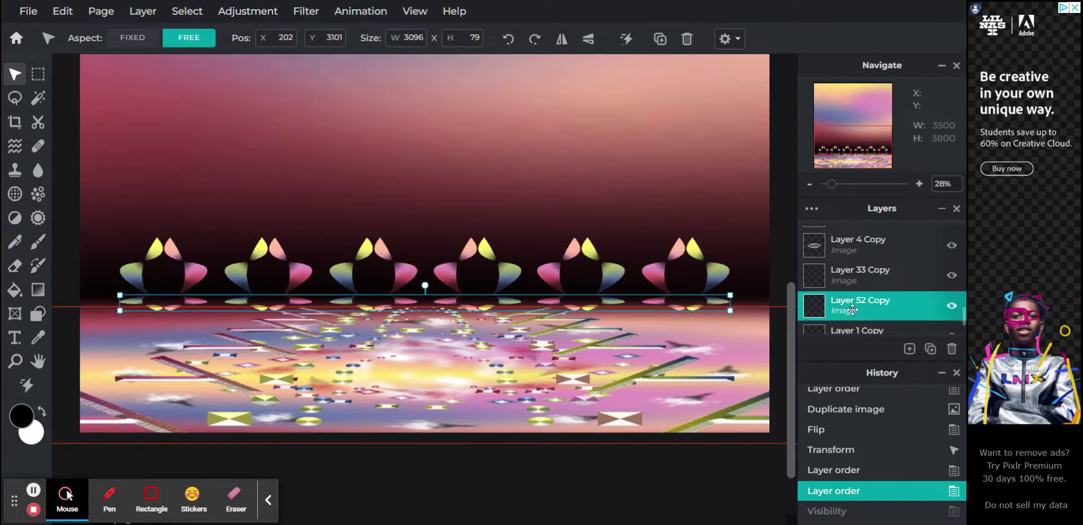
{"action": "left_click_drag", "start_coordinate": [853, 309], "coordinate": [860, 283]}
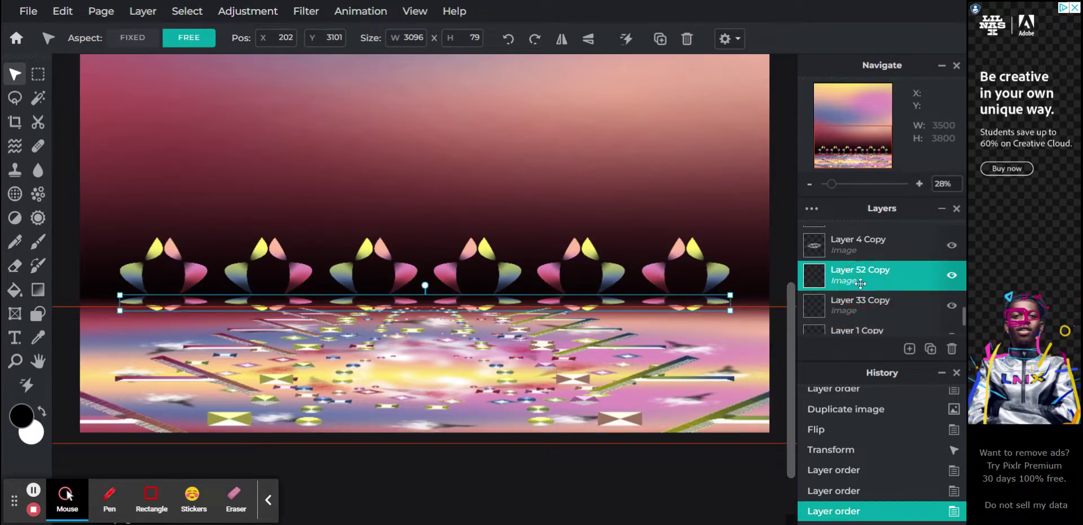
{"action": "left_click", "coordinate": [711, 482]}
- Hide the Layer 1 background and the upright Layer 52 Copy row, keeping Layer 25 Copy visible
{"action": "scroll", "coordinate": [870, 282], "scroll_direction": "down", "scroll_amount": 5}
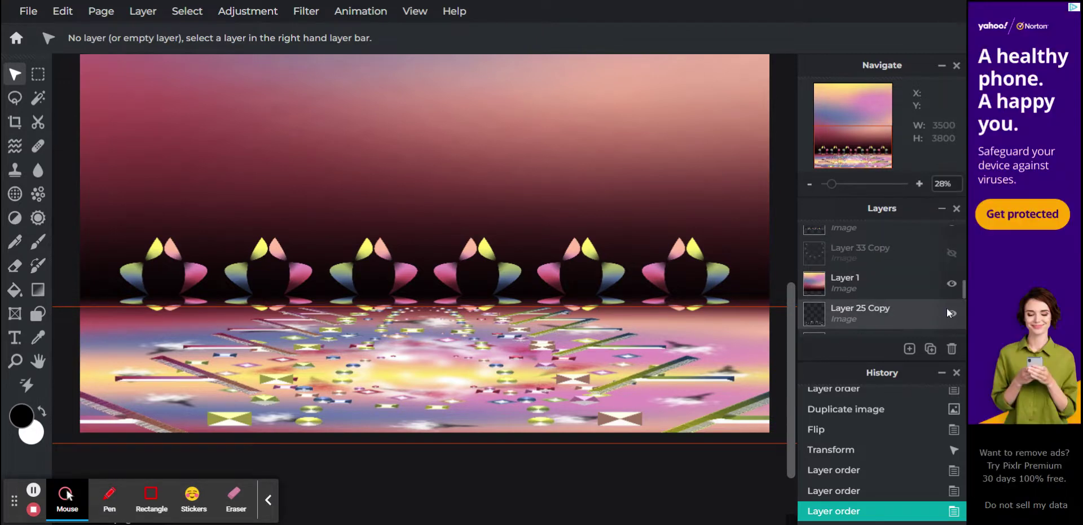
{"action": "left_click", "coordinate": [952, 313]}
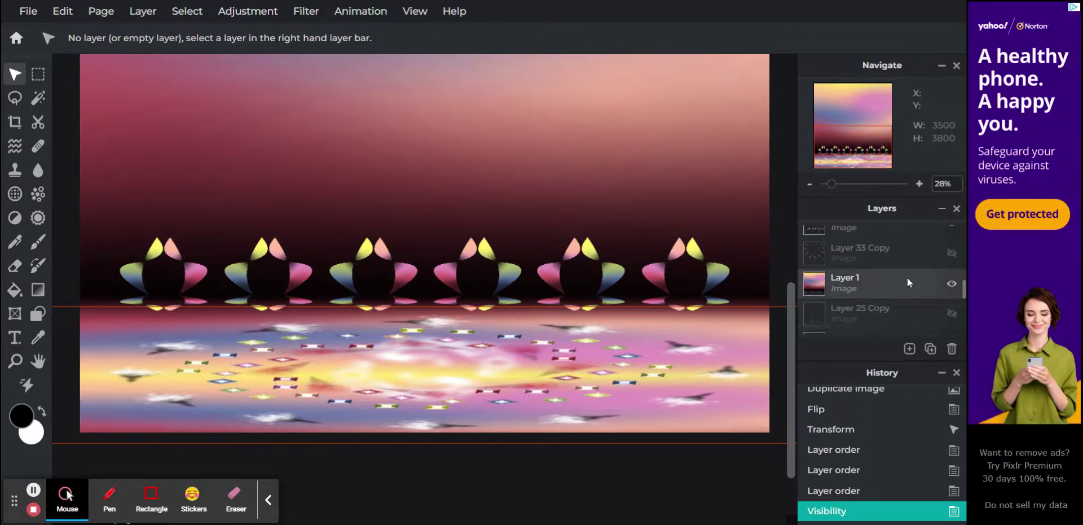
{"action": "left_click", "coordinate": [952, 284]}
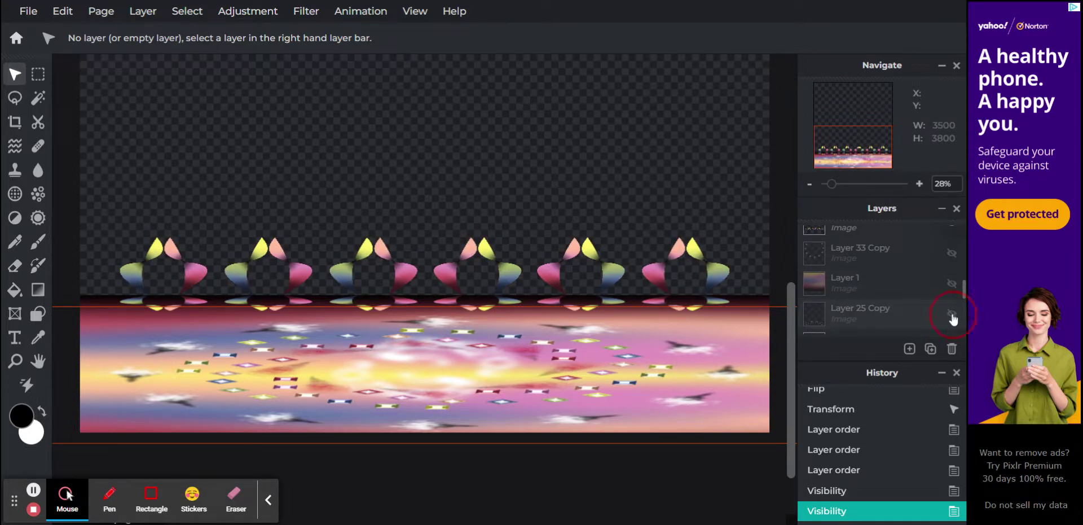
{"action": "left_click", "coordinate": [952, 314]}
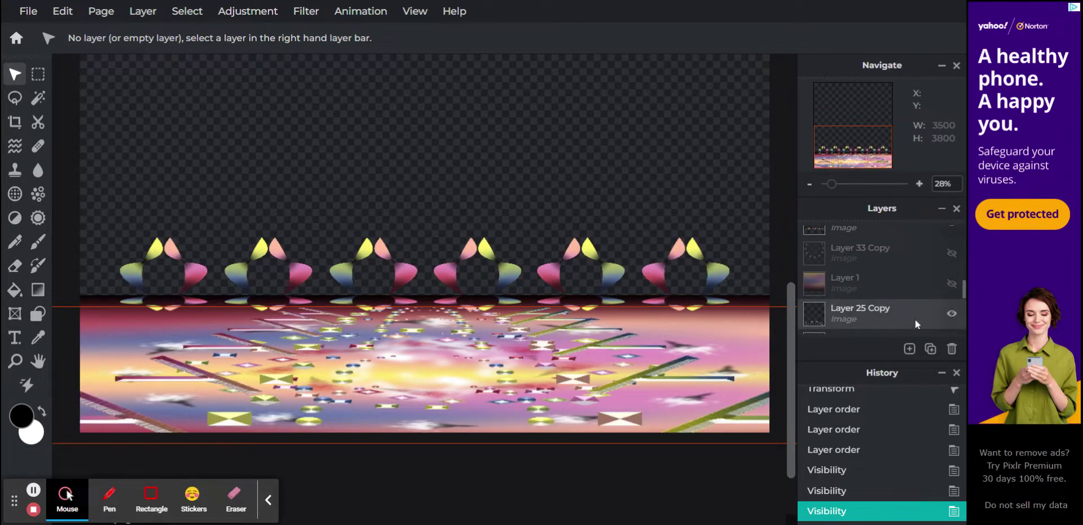
{"action": "scroll", "coordinate": [862, 276], "scroll_direction": "up", "scroll_amount": 3}
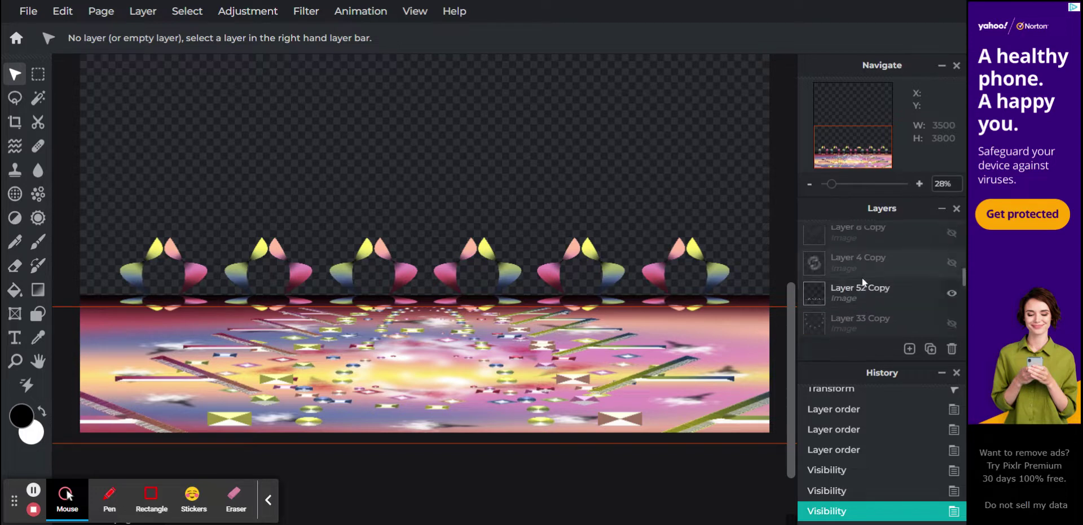
{"action": "left_click", "coordinate": [951, 294]}
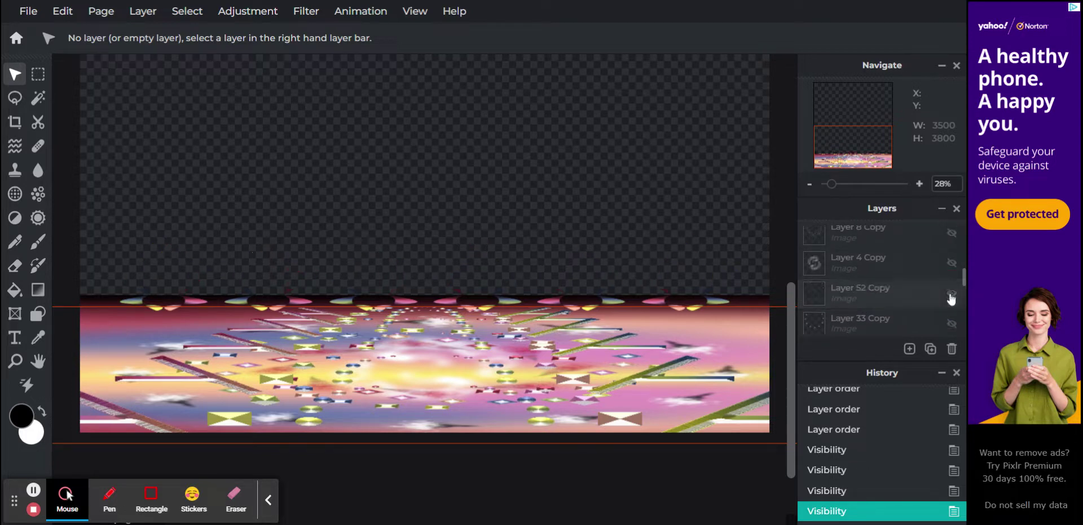
- Merge all visible reflection layers from Layer 1 Copy's settings and unlock the merged layer
{"action": "scroll", "coordinate": [882, 271], "scroll_direction": "up", "scroll_amount": 5}
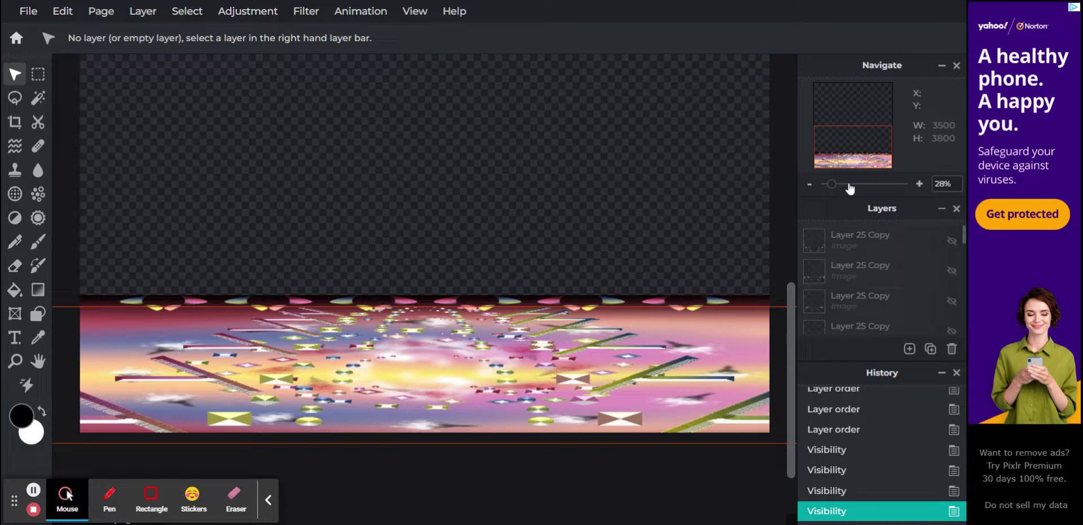
{"action": "left_click_drag", "start_coordinate": [835, 188], "coordinate": [830, 189]}
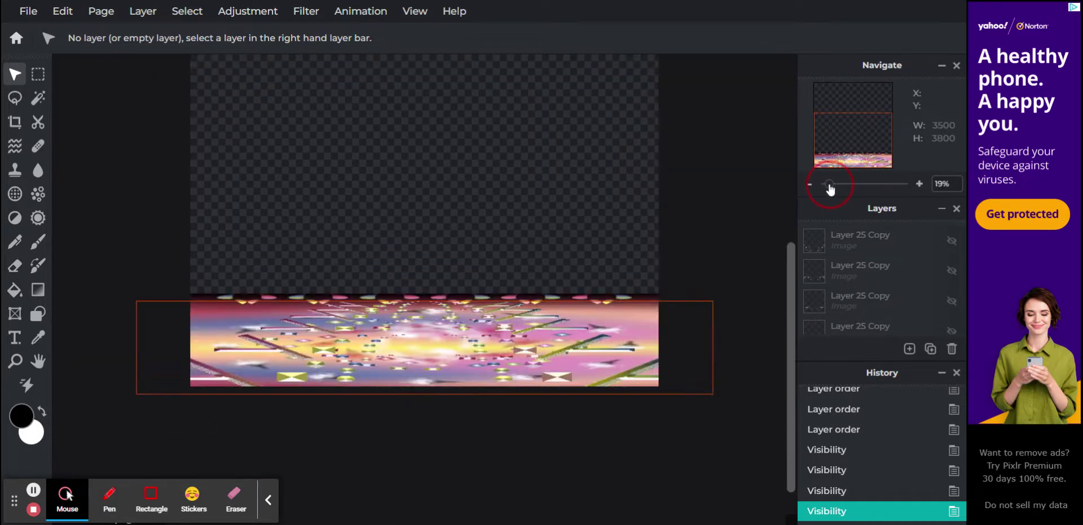
{"action": "left_click", "coordinate": [686, 170]}
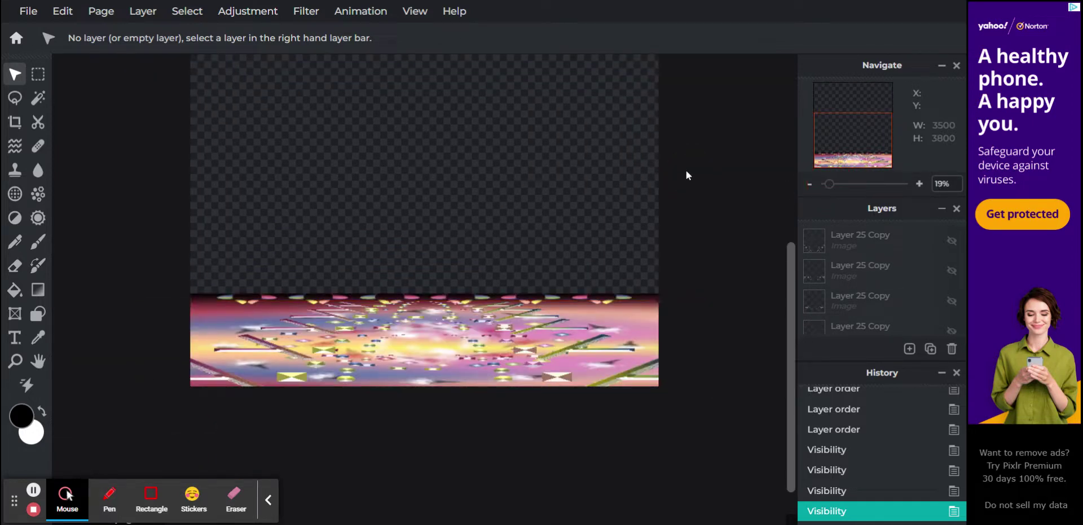
{"action": "scroll", "coordinate": [859, 252], "scroll_direction": "down", "scroll_amount": 10}
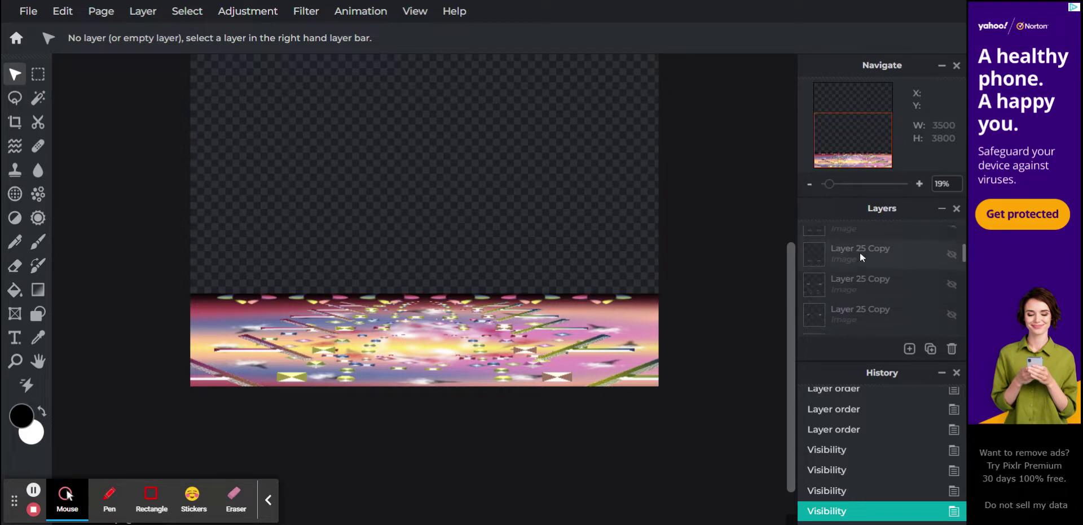
{"action": "scroll", "coordinate": [859, 253], "scroll_direction": "down", "scroll_amount": 2}
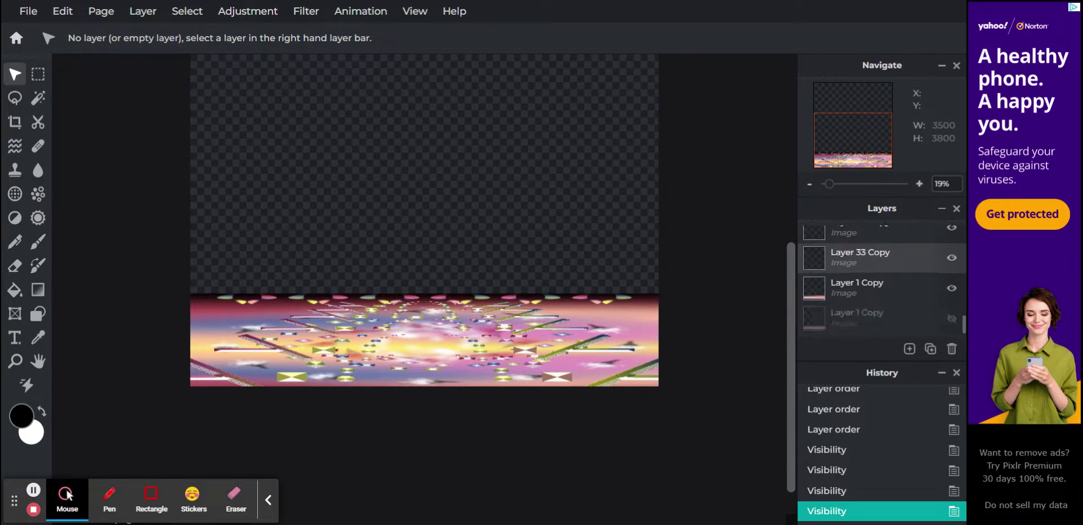
{"action": "left_click", "coordinate": [852, 290]}
{"action": "left_click", "coordinate": [852, 290]}
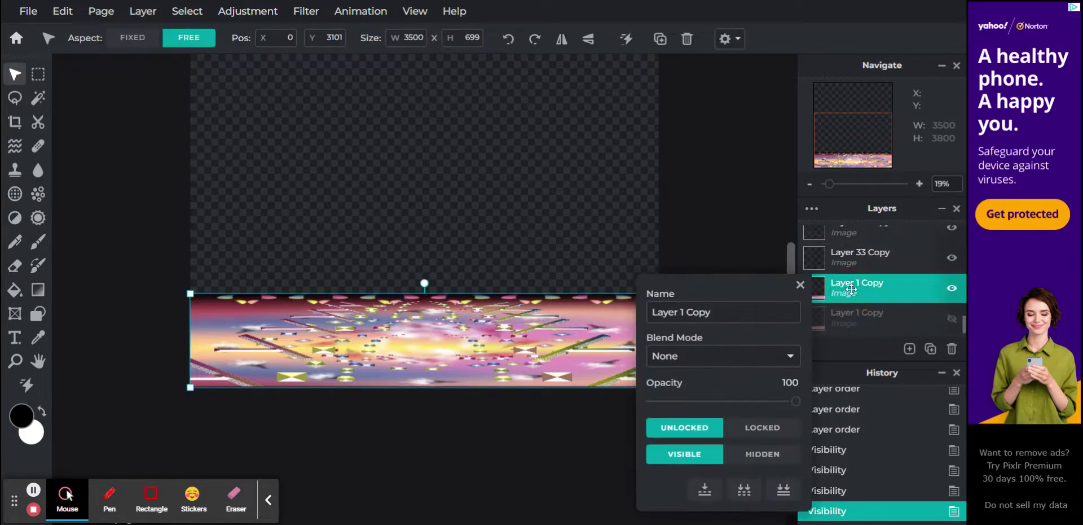
{"action": "left_click", "coordinate": [743, 490]}
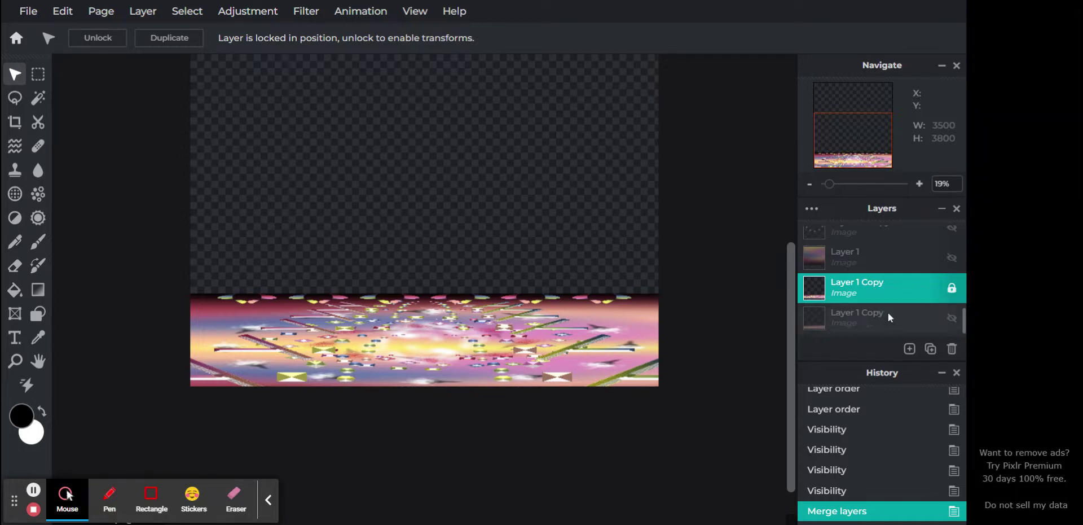
{"action": "left_click", "coordinate": [951, 289]}
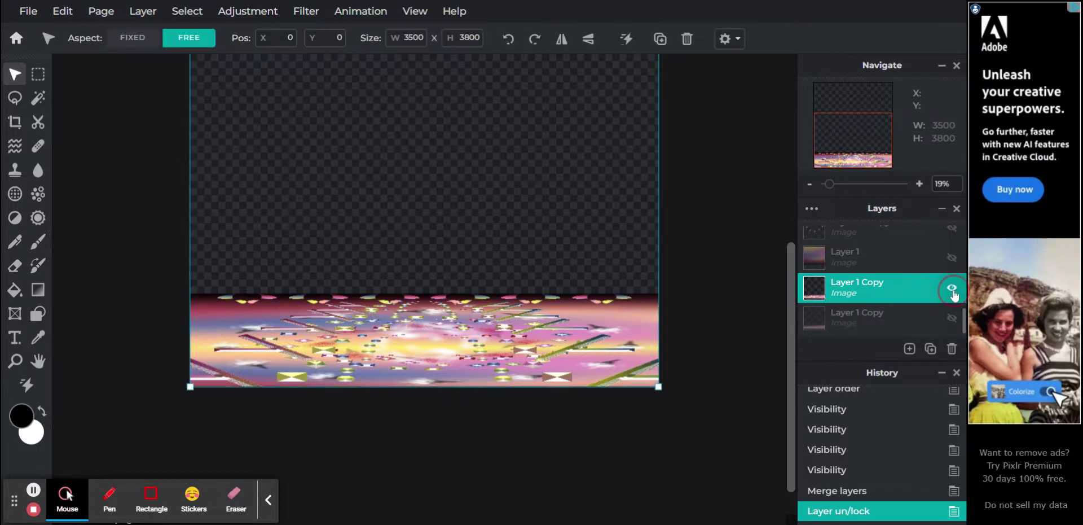
- Select the empty area above the merged reflection with the Wand at tolerance 164, cut it, and deselect
{"action": "left_click", "coordinate": [38, 97]}
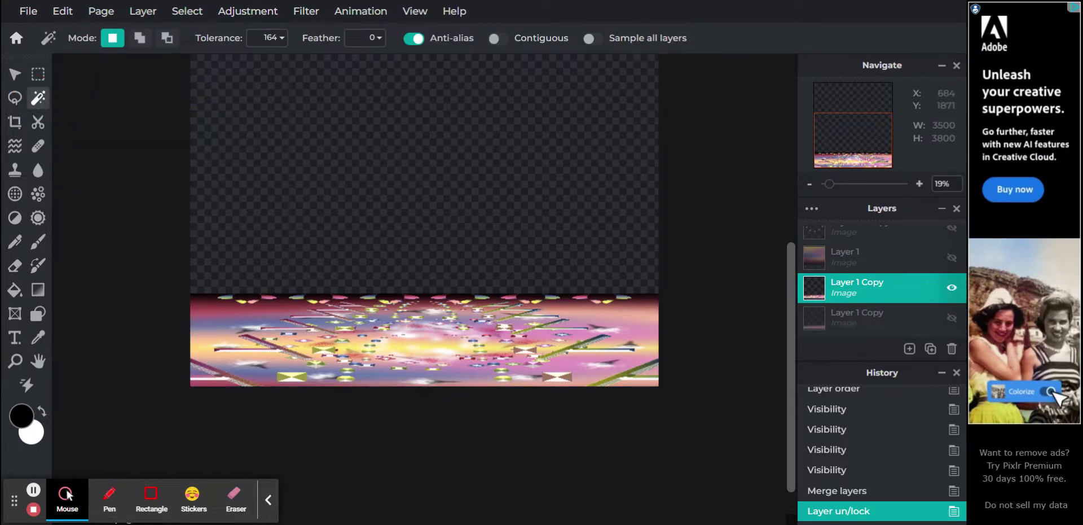
{"action": "left_click", "coordinate": [282, 128]}
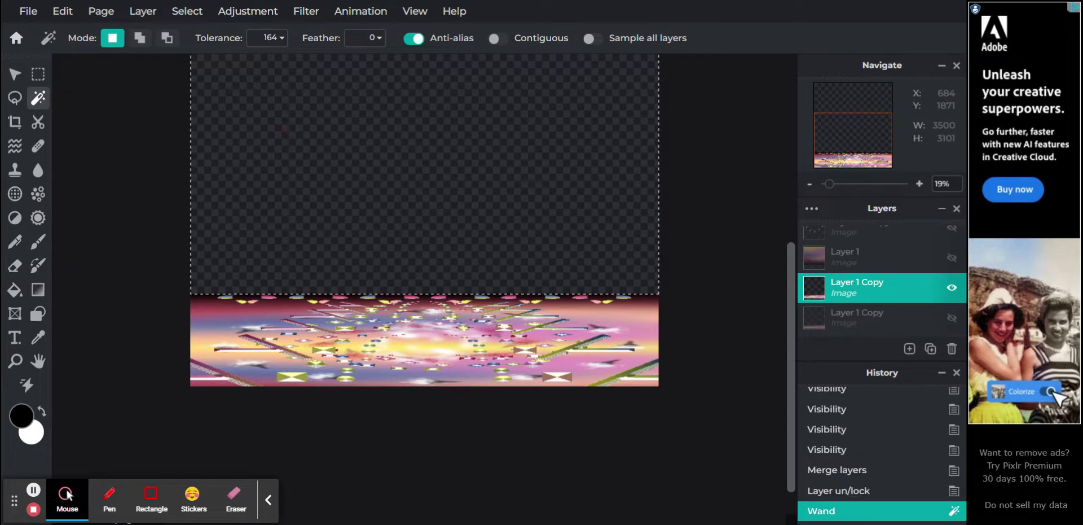
{"action": "key", "text": "alt"}
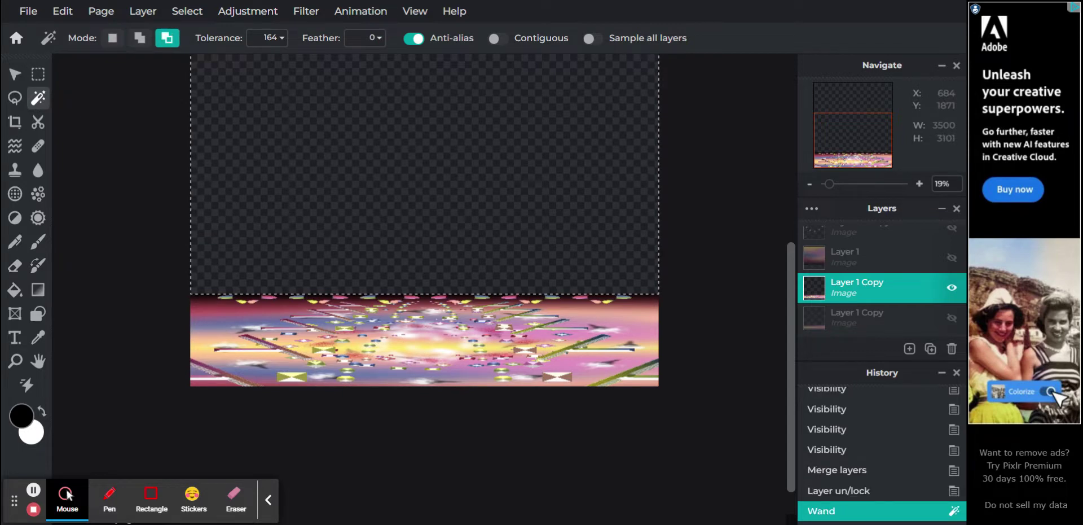
{"action": "key", "text": "ctrl+x"}
{"action": "key", "text": "ctrl+d"}
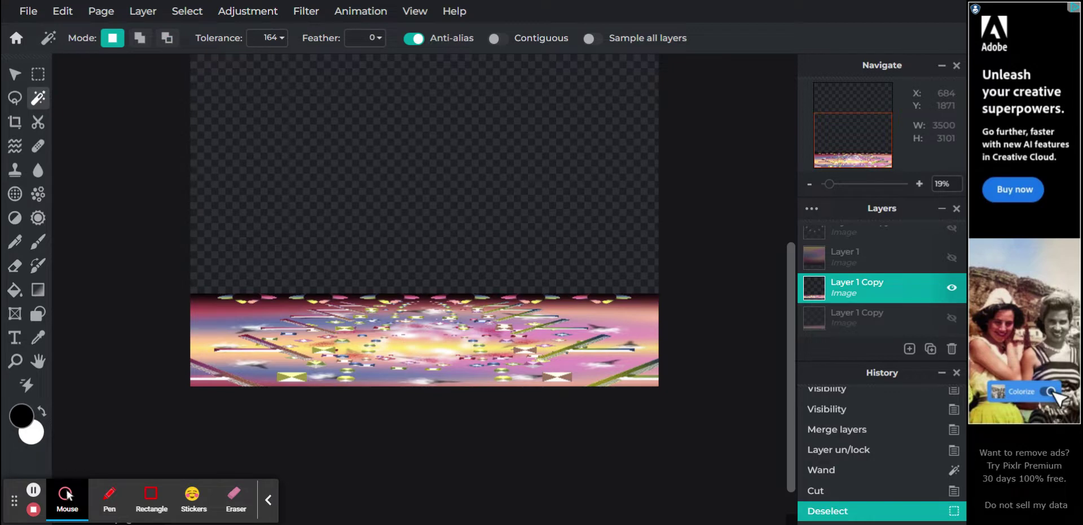
- Stretch the merged reflection layer upward to fill the whole canvas at 3500 × 3800 px
{"action": "left_click", "coordinate": [15, 74]}
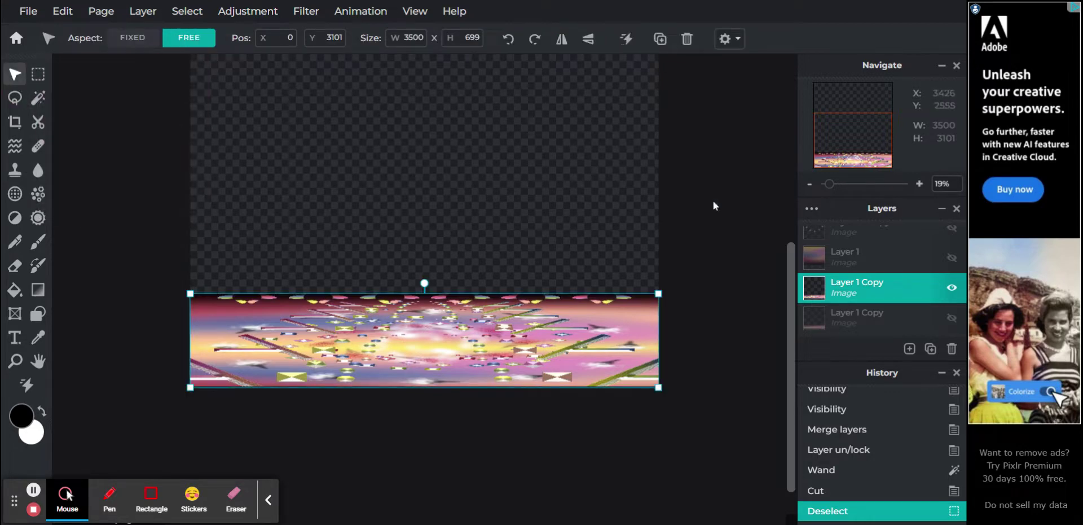
{"action": "left_click_drag", "start_coordinate": [829, 188], "coordinate": [829, 188]}
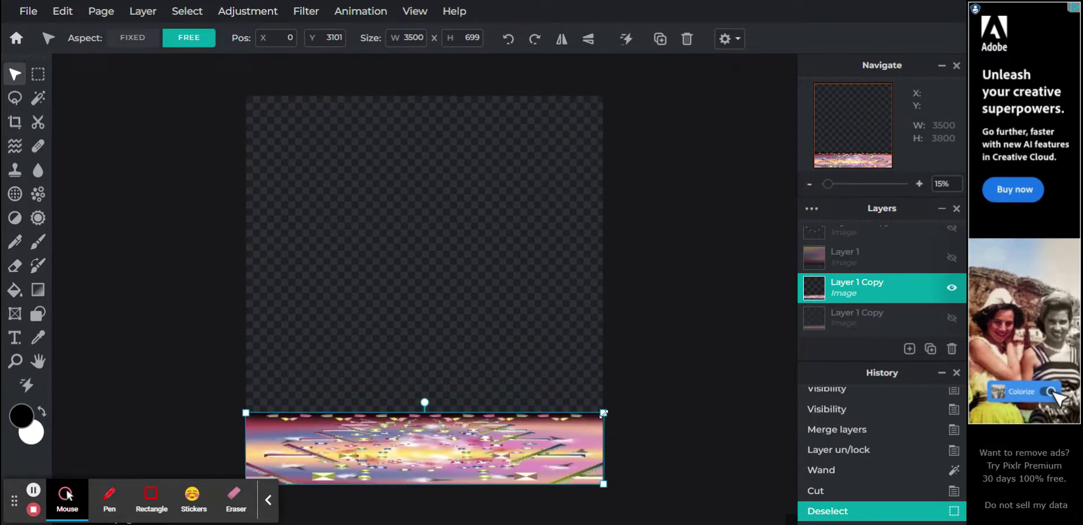
{"action": "left_click_drag", "start_coordinate": [603, 413], "coordinate": [603, 96]}
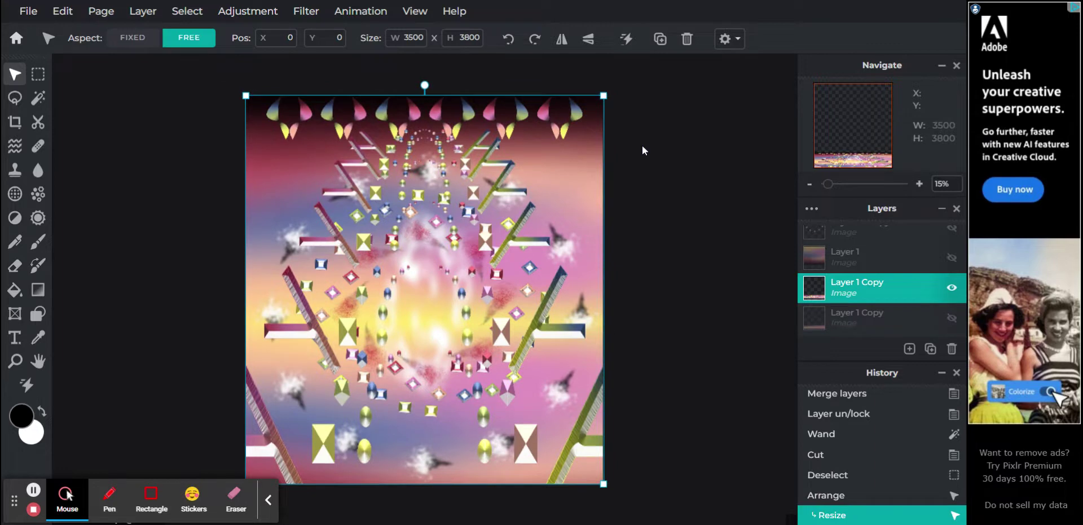
{"action": "left_click", "coordinate": [643, 146]}
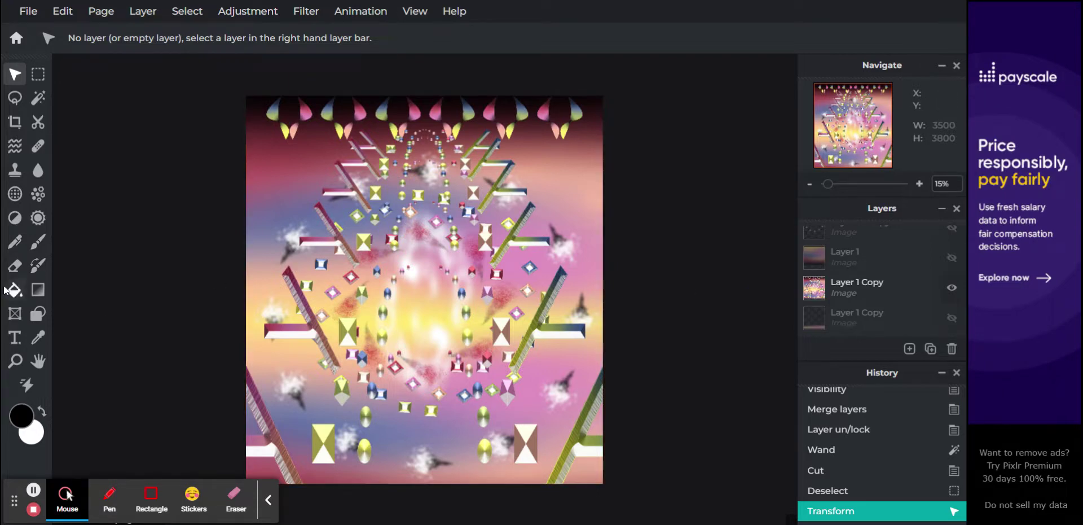
- Activate the Liquify tool on the stretched Layer 1 Copy and set its strength to 70%
{"action": "left_click", "coordinate": [19, 149]}
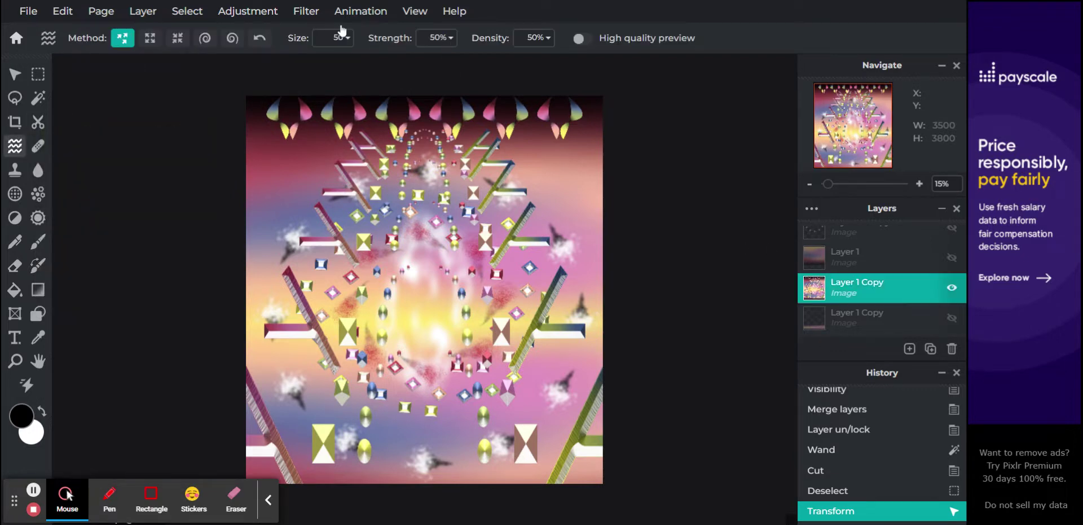
{"action": "left_click", "coordinate": [432, 41]}
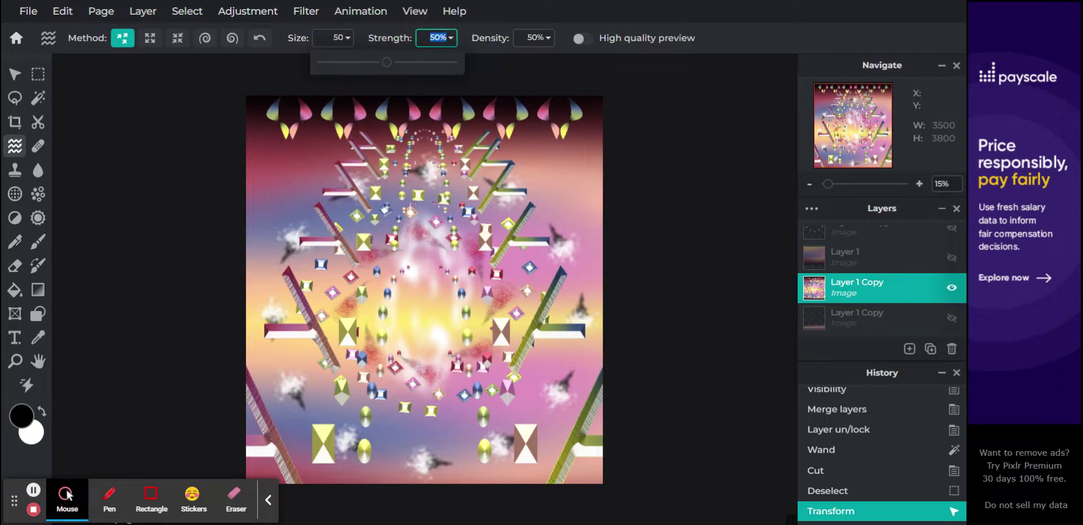
{"action": "type", "text": "70"}
{"action": "key", "text": "Return"}
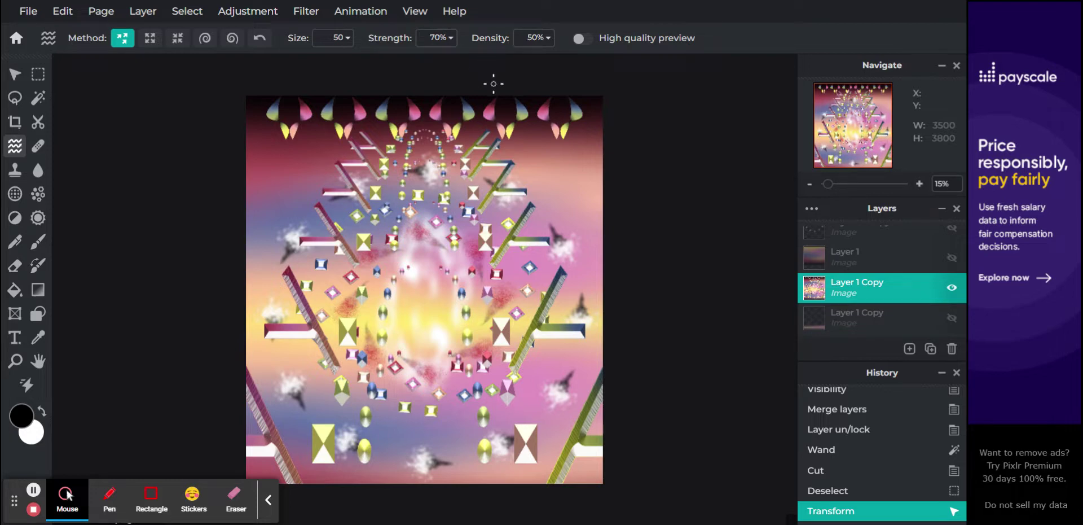
- Set the Liquify brush size to 30 and ripple the top band of the reflection with short zigzag strokes
{"action": "left_click", "coordinate": [335, 38]}
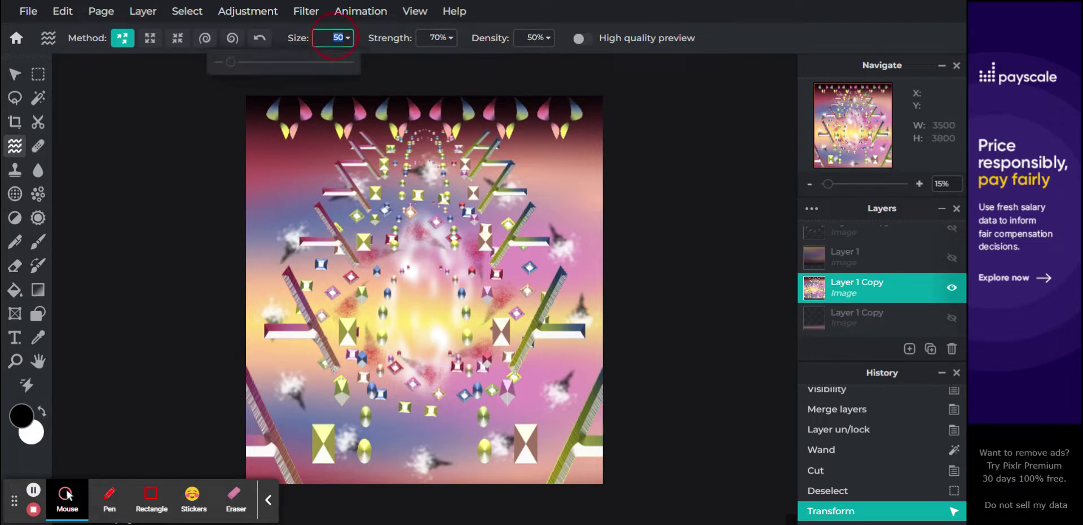
{"action": "type", "text": "30"}
{"action": "key", "text": "Return"}
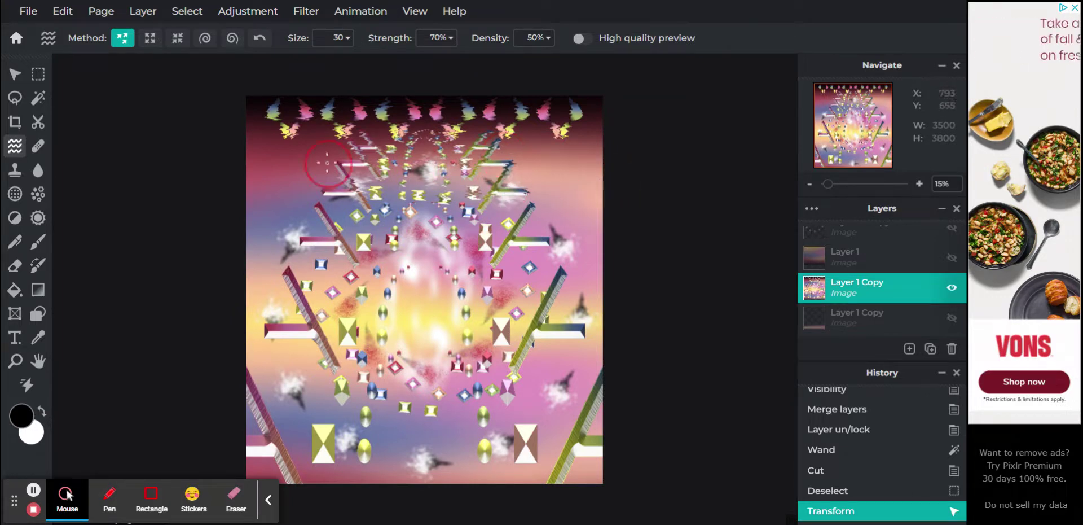
{"action": "left_click_drag", "start_coordinate": [327, 163], "coordinate": [316, 166]}
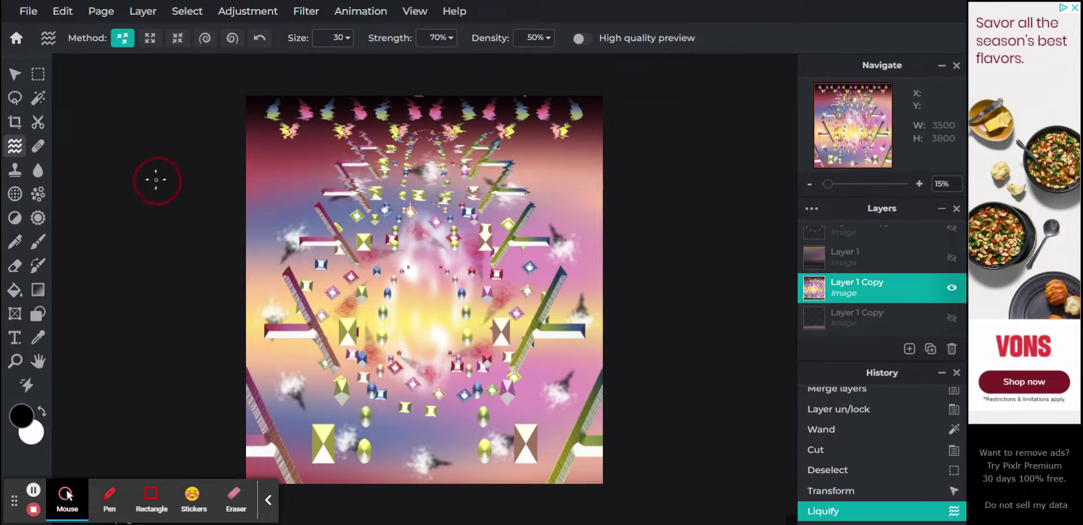
{"action": "mouse_move", "coordinate": [379, 188]}
{"action": "left_mouse_down"}
{"action": "mouse_move", "coordinate": [414, 177]}
{"action": "mouse_move", "coordinate": [333, 173]}
{"action": "mouse_move", "coordinate": [460, 163]}
{"action": "left_mouse_up"}
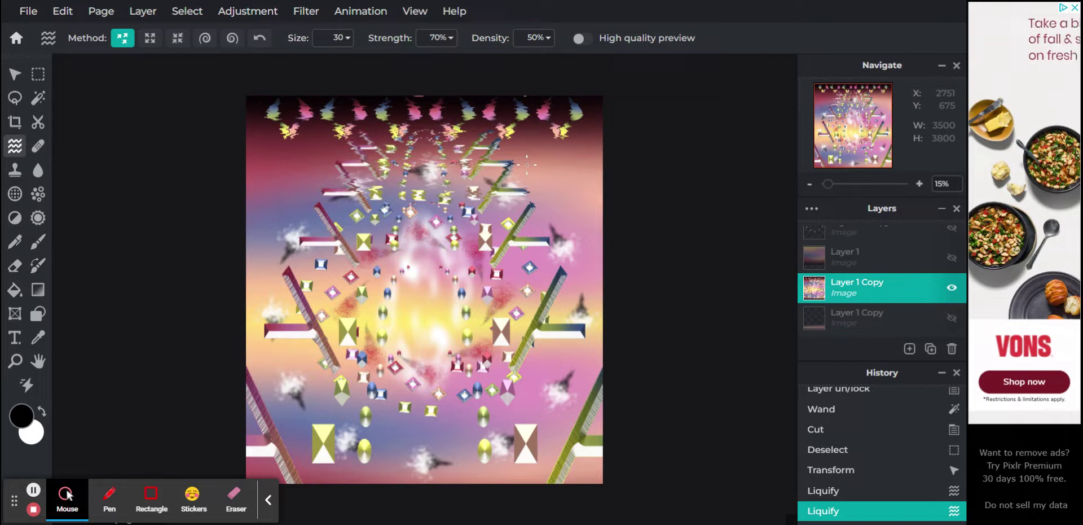
- Set the Liquify brush size to 50 and ripple the band just above the bright yellow centre with side-to-side strokes
{"action": "left_click", "coordinate": [320, 43]}
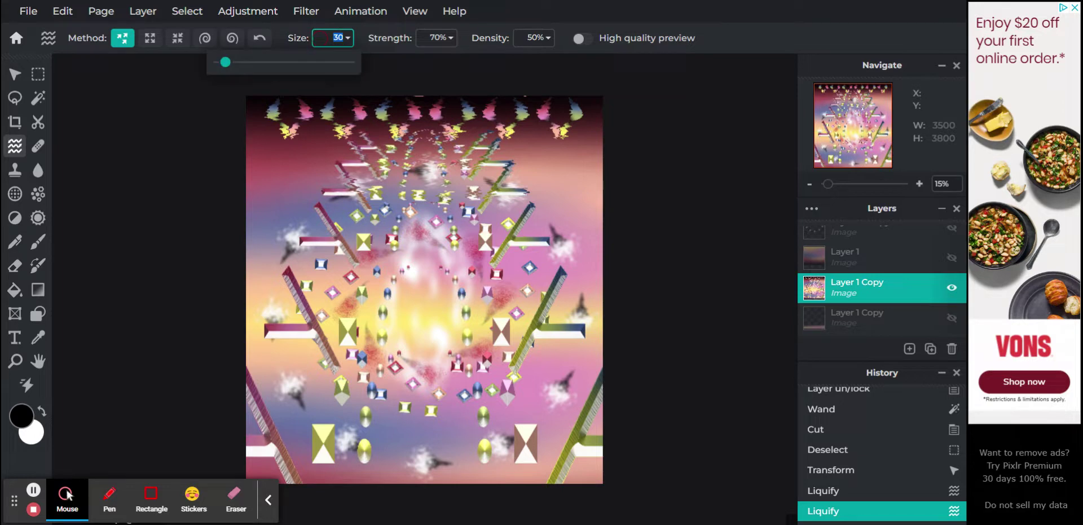
{"action": "type", "text": "5"}
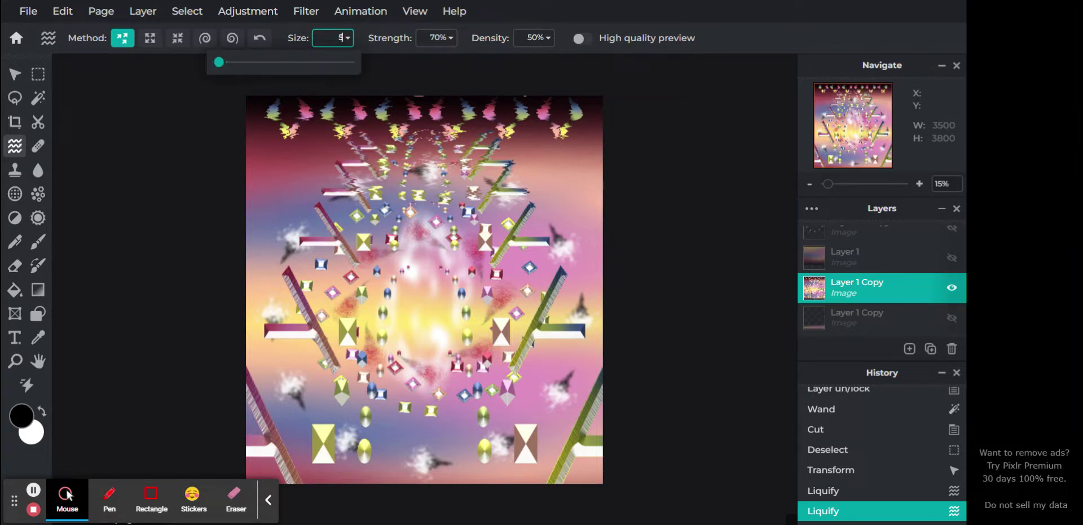
{"action": "type", "text": "0"}
{"action": "key", "text": "Return"}
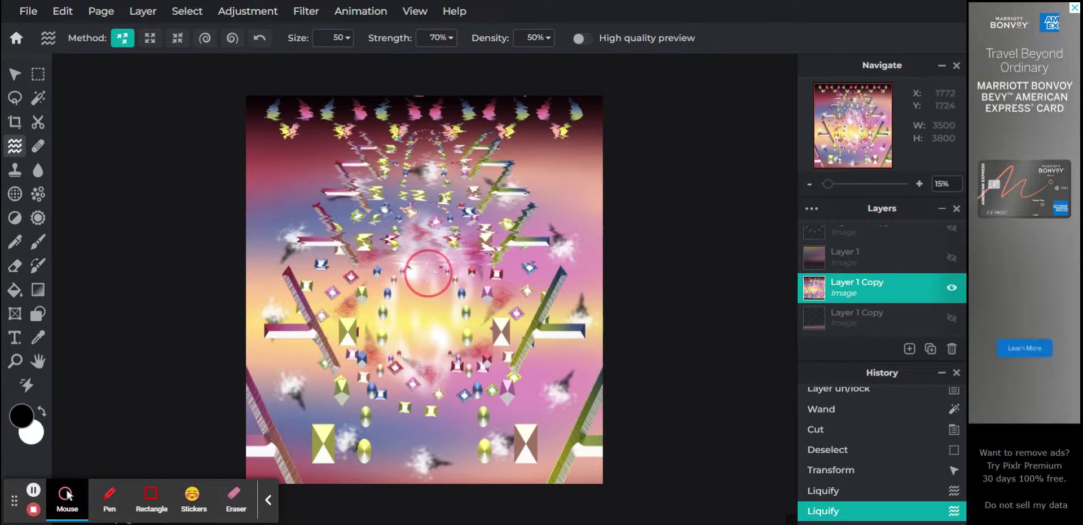
{"action": "mouse_move", "coordinate": [252, 249]}
{"action": "left_mouse_down"}
{"action": "mouse_move", "coordinate": [335, 254]}
{"action": "mouse_move", "coordinate": [338, 279]}
{"action": "mouse_move", "coordinate": [318, 284]}
{"action": "mouse_move", "coordinate": [334, 272]}
{"action": "mouse_move", "coordinate": [576, 290]}
{"action": "left_mouse_up"}
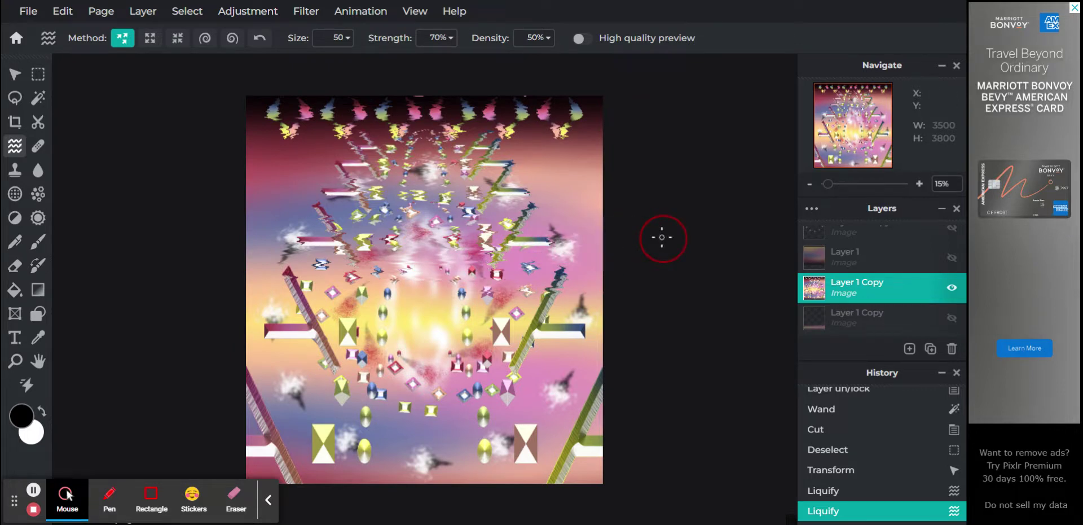
{"action": "left_click", "coordinate": [661, 237]}
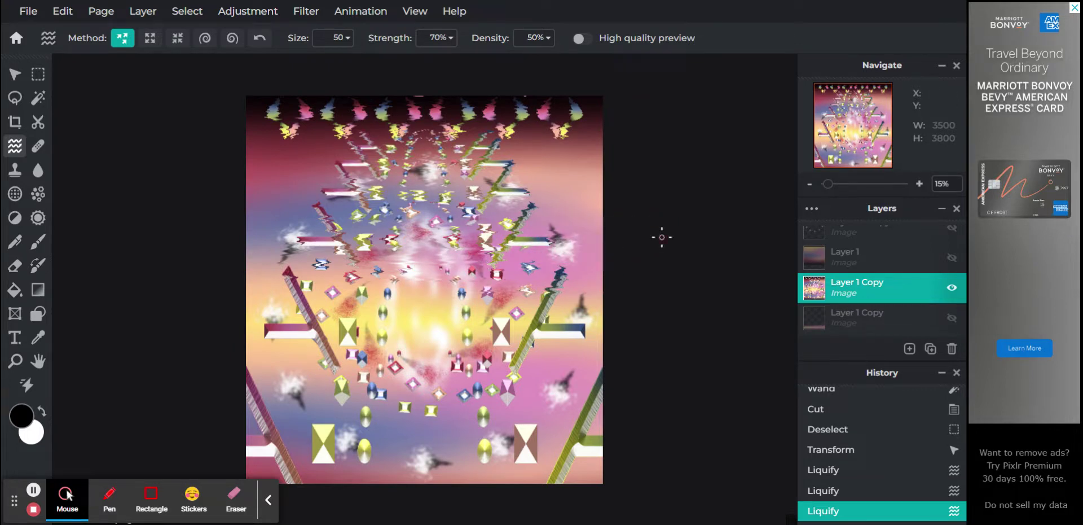
- Set the Liquify brush size to 70 and distort the band across the yellow glow and the diagonal bars beside it
{"action": "left_click", "coordinate": [334, 40]}
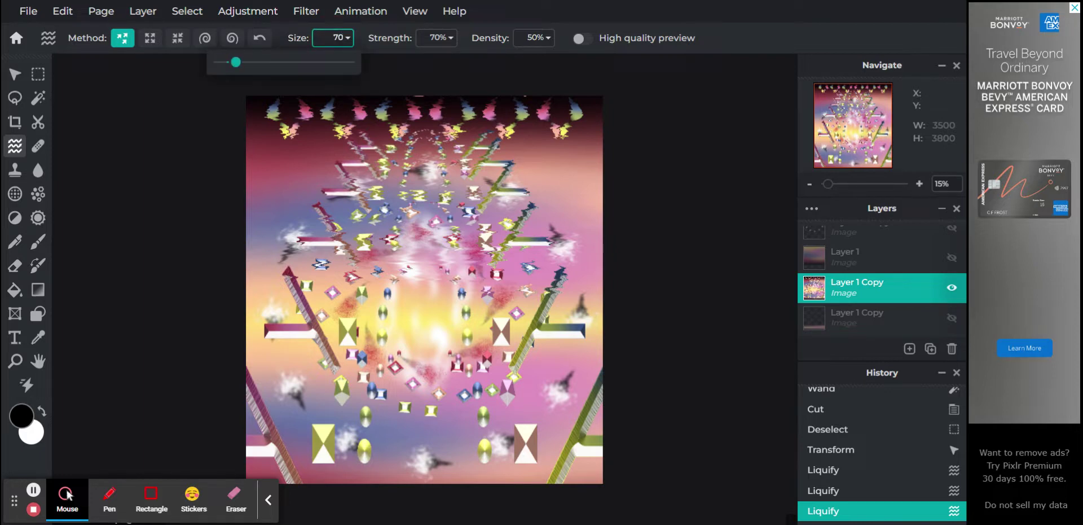
{"action": "key", "text": "Return"}
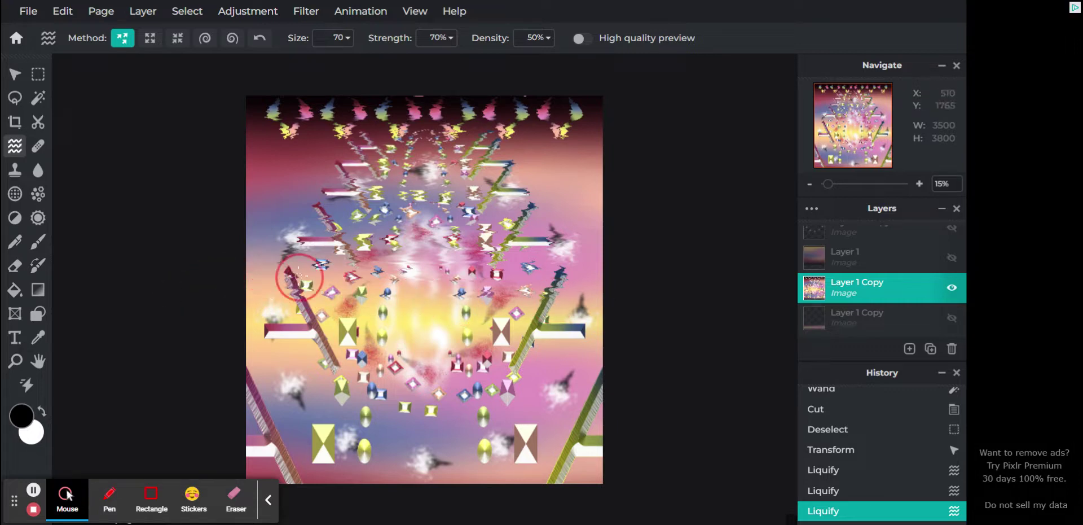
{"action": "mouse_move", "coordinate": [446, 313]}
{"action": "left_mouse_down"}
{"action": "mouse_move", "coordinate": [341, 320]}
{"action": "mouse_move", "coordinate": [526, 324]}
{"action": "mouse_move", "coordinate": [422, 331]}
{"action": "mouse_move", "coordinate": [544, 336]}
{"action": "left_mouse_up"}
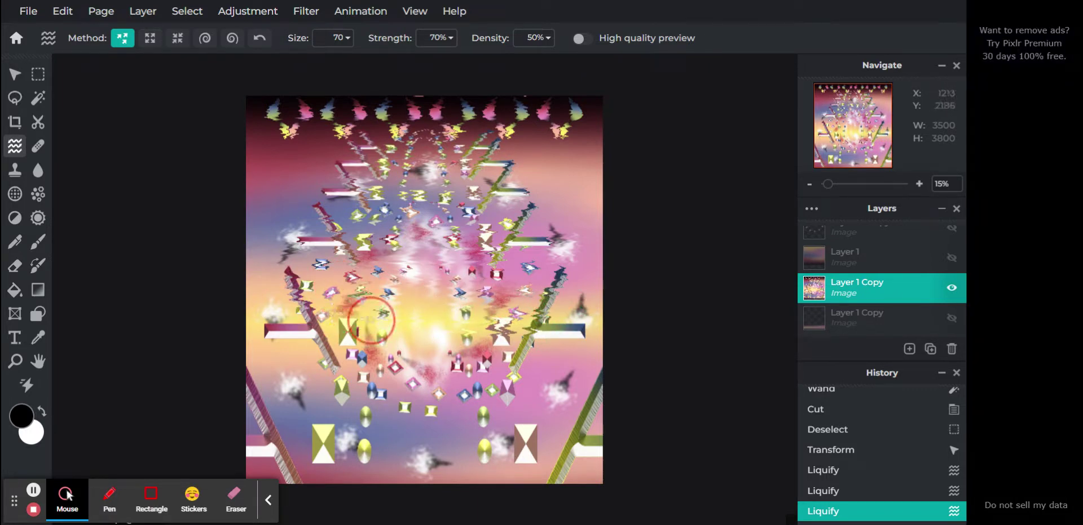
{"action": "mouse_move", "coordinate": [361, 312]}
{"action": "left_mouse_down"}
{"action": "mouse_move", "coordinate": [372, 333]}
{"action": "mouse_move", "coordinate": [296, 332]}
{"action": "left_mouse_up"}
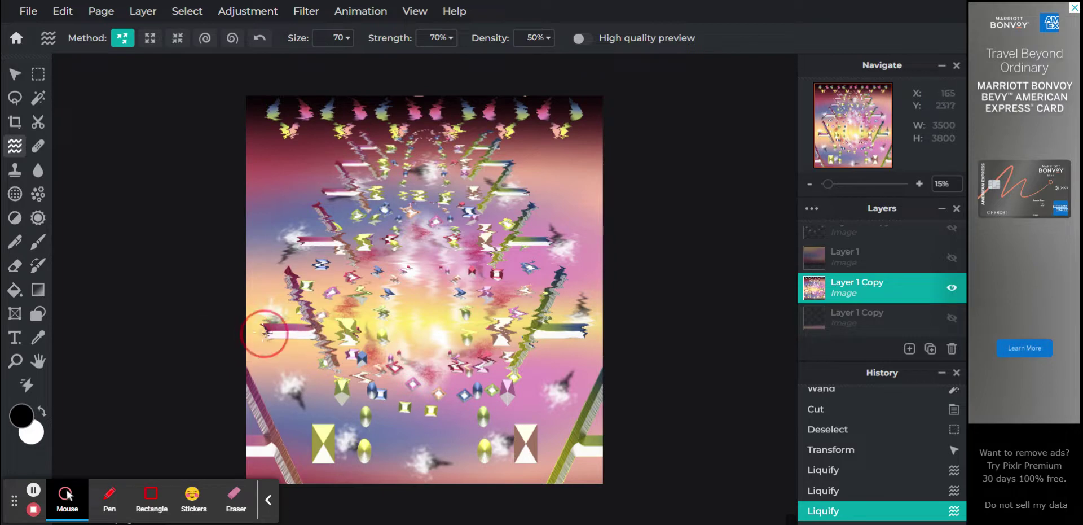
{"action": "left_click", "coordinate": [223, 330]}
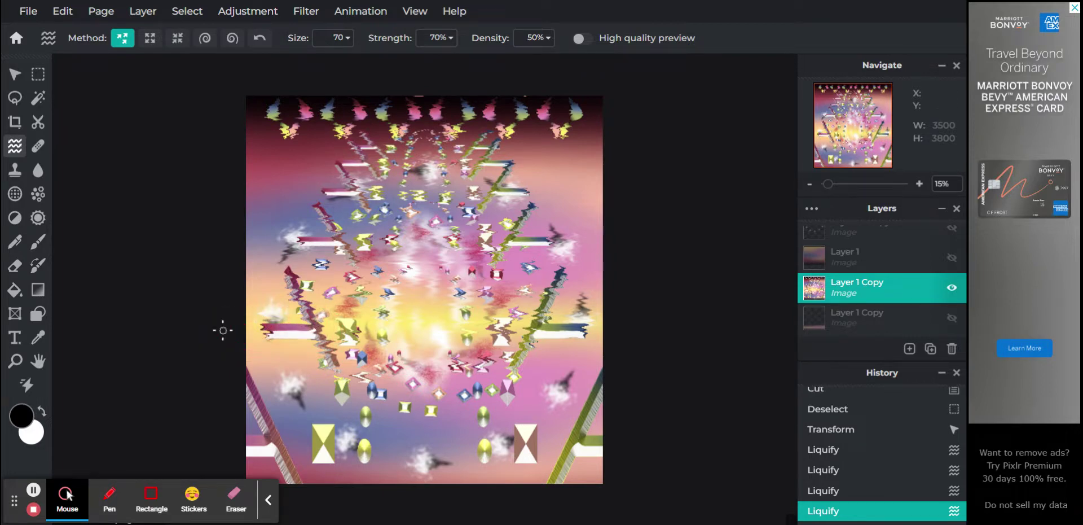
- Set the Liquify brush size to 110 and warp the gems and bars in the lowest part of the reflection with wavy strokes
{"action": "left_click", "coordinate": [330, 38]}
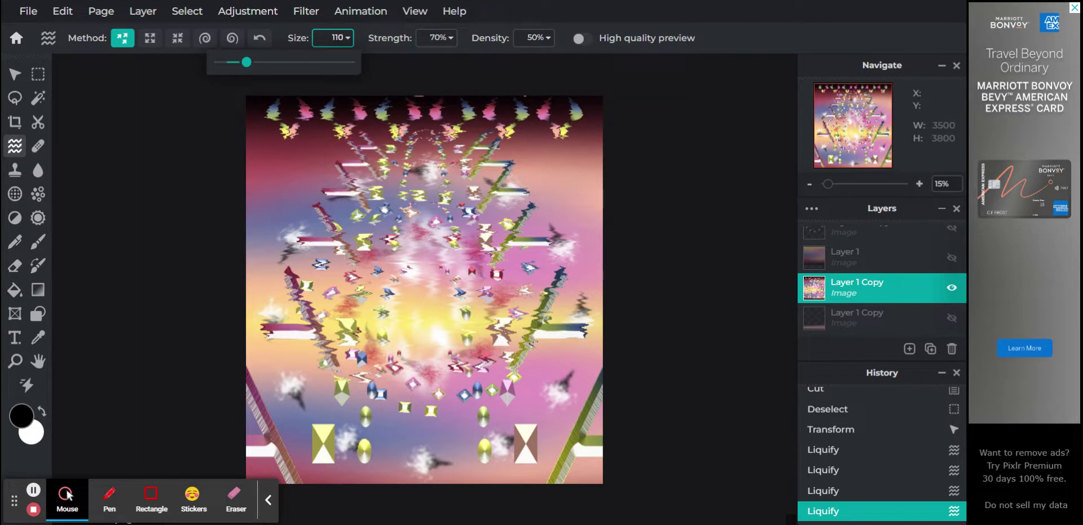
{"action": "key", "text": "Return"}
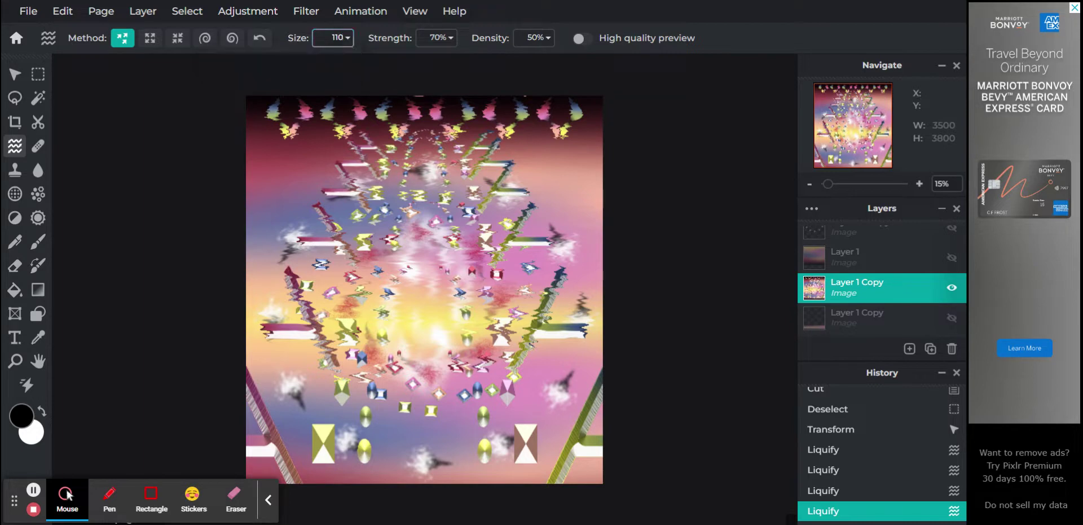
{"action": "left_click", "coordinate": [829, 194]}
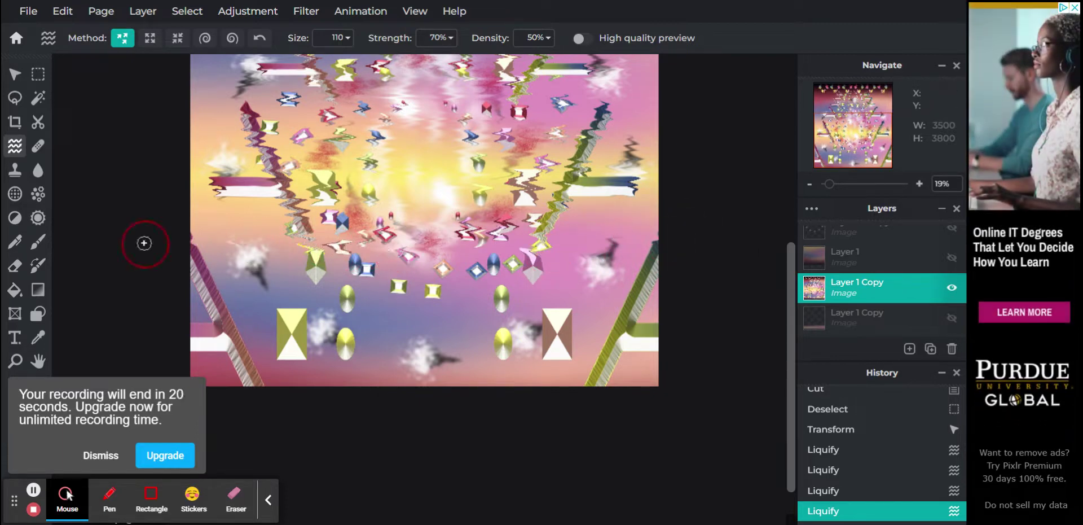
{"action": "mouse_move", "coordinate": [145, 243]}
{"action": "left_mouse_down"}
{"action": "mouse_move", "coordinate": [263, 266]}
{"action": "mouse_move", "coordinate": [197, 272]}
{"action": "mouse_move", "coordinate": [409, 274]}
{"action": "left_mouse_up"}
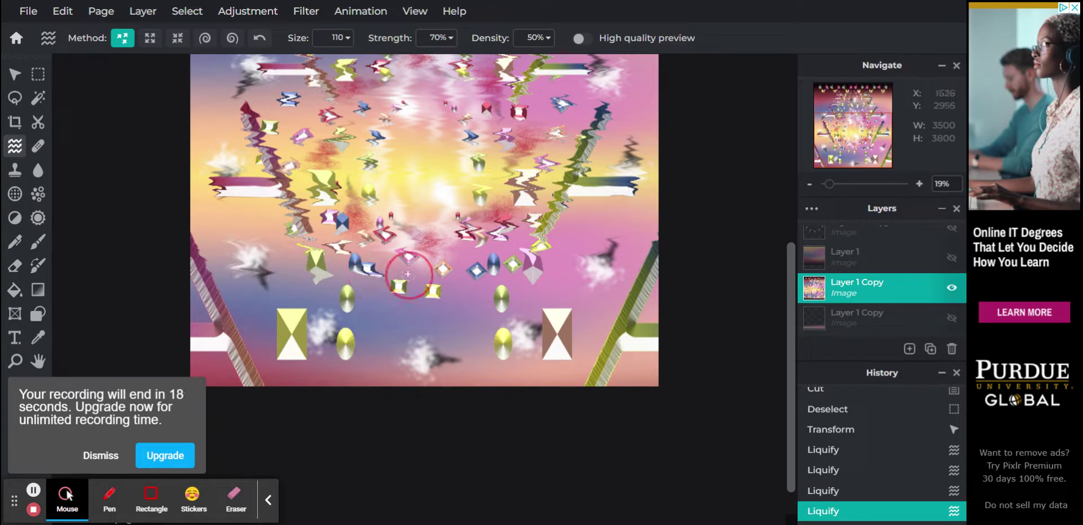
{"action": "mouse_move", "coordinate": [500, 269]}
{"action": "left_mouse_down"}
{"action": "mouse_move", "coordinate": [455, 256]}
{"action": "mouse_move", "coordinate": [541, 272]}
{"action": "mouse_move", "coordinate": [478, 274]}
{"action": "mouse_move", "coordinate": [505, 291]}
{"action": "mouse_move", "coordinate": [649, 290]}
{"action": "mouse_move", "coordinate": [503, 317]}
{"action": "mouse_move", "coordinate": [488, 332]}
{"action": "mouse_move", "coordinate": [675, 319]}
{"action": "mouse_move", "coordinate": [550, 331]}
{"action": "mouse_move", "coordinate": [669, 333]}
{"action": "mouse_move", "coordinate": [562, 338]}
{"action": "mouse_move", "coordinate": [646, 339]}
{"action": "mouse_move", "coordinate": [485, 367]}
{"action": "left_mouse_up"}
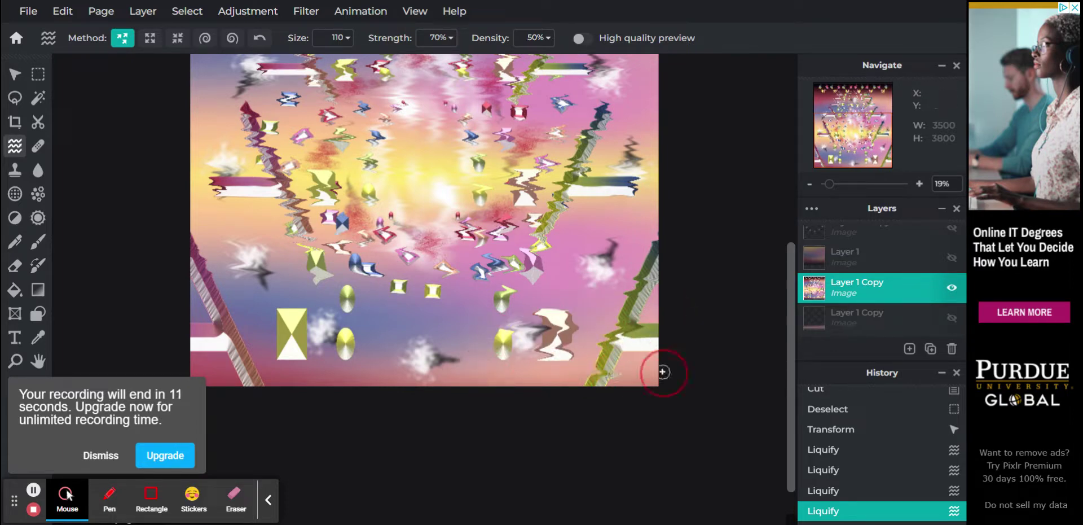